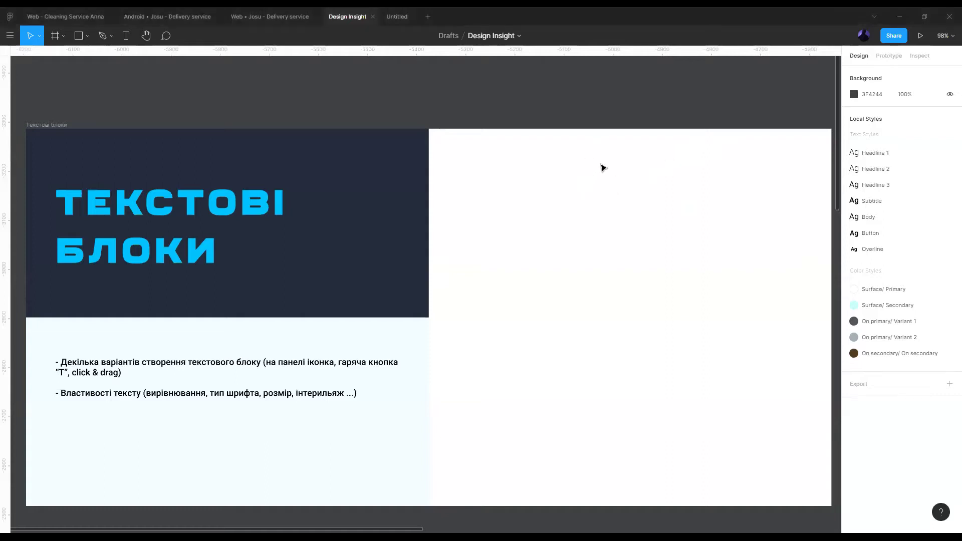
- Add a single-line 'Hello word' text layer on the slide's white right half
left_click(126, 37)
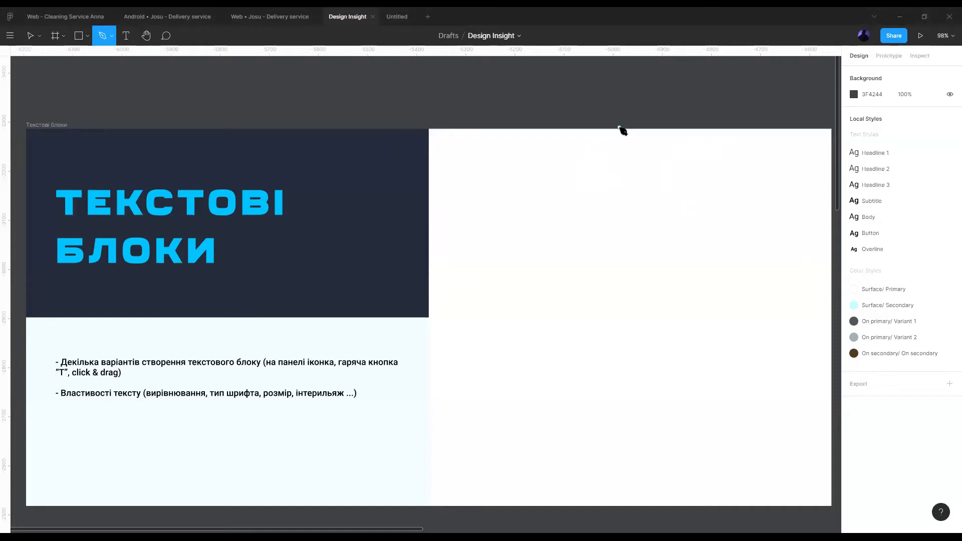
left_click(535, 197)
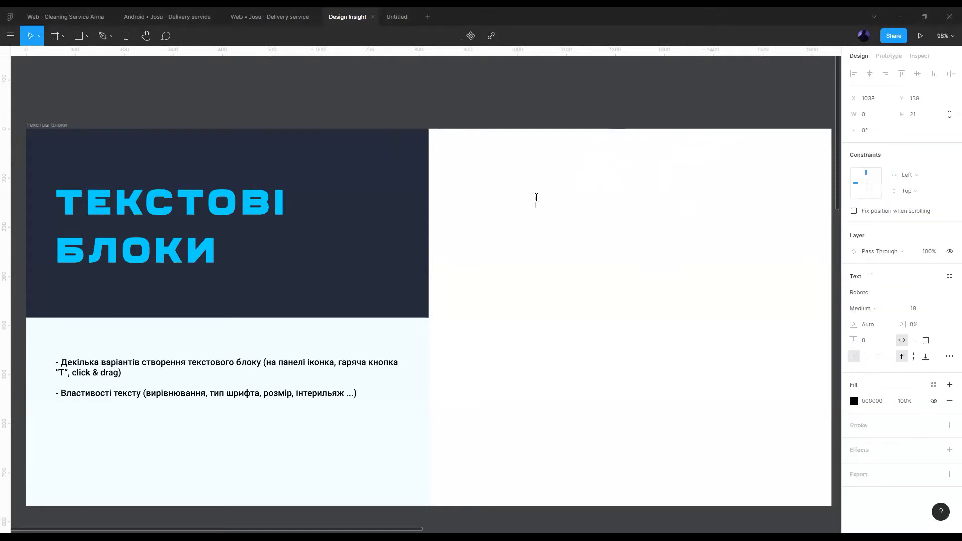
type("fhsjkhdfjkhsd")
key("ctrl+a")
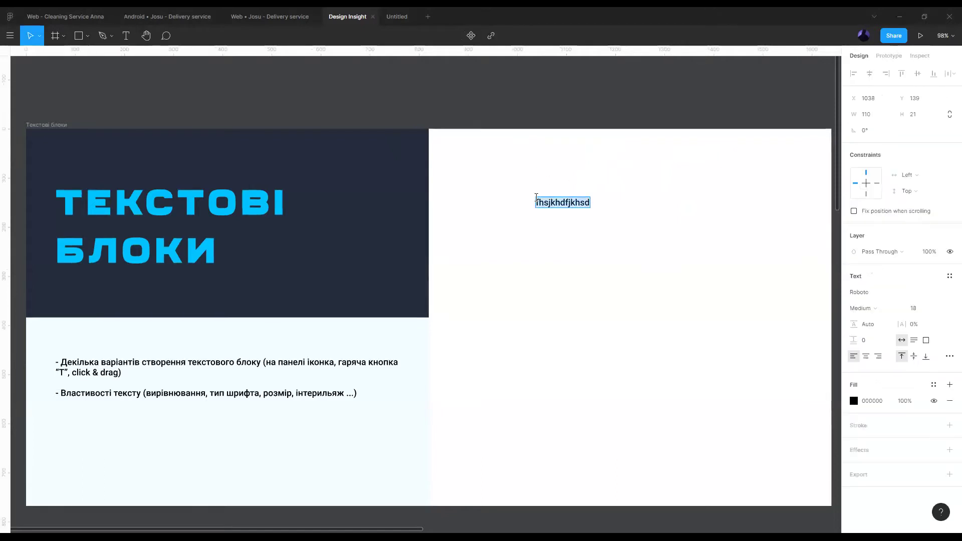
type("Hello wo")
type("rd")
key("Escape")
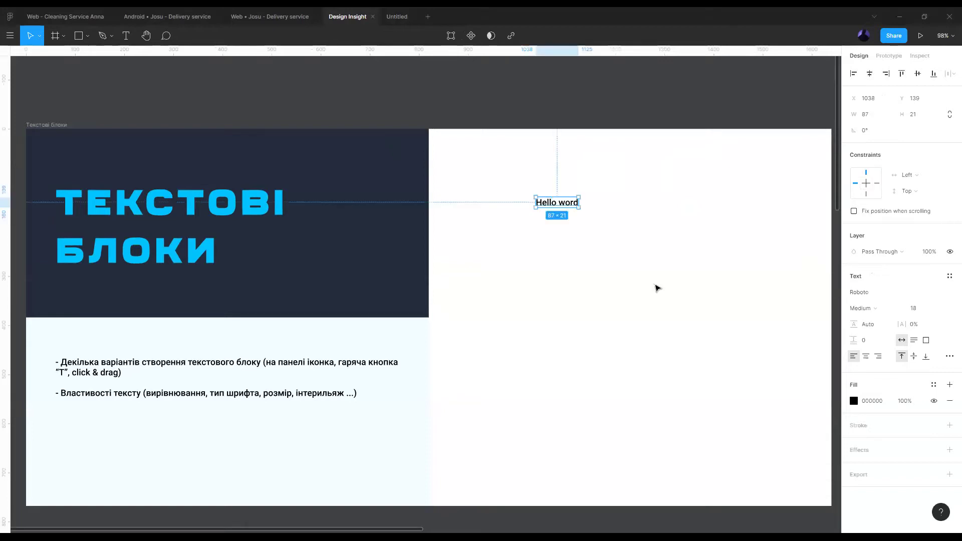
left_click(646, 294)
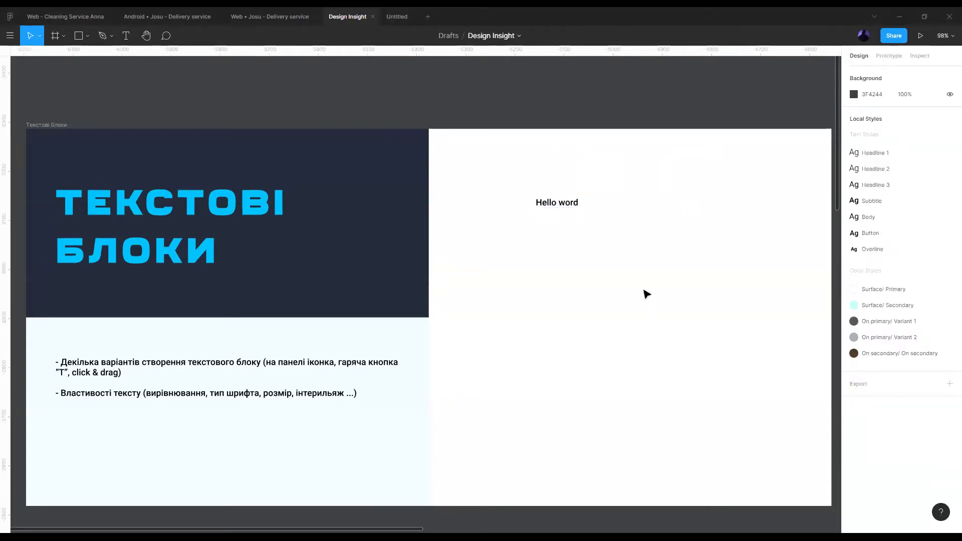
- Draw a fixed-size text box below the first text and type 'Hello word' in it
key("t")
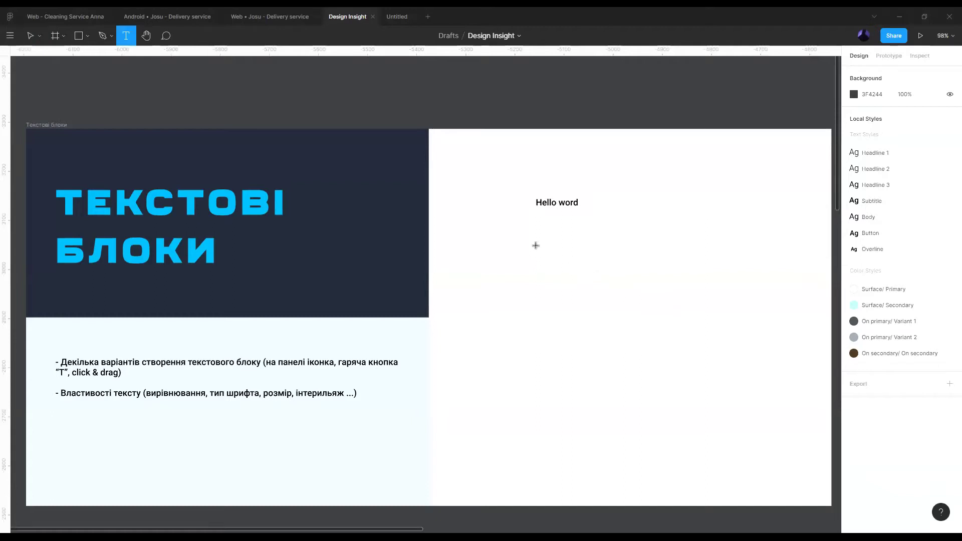
left_click_drag(536, 245, 671, 346)
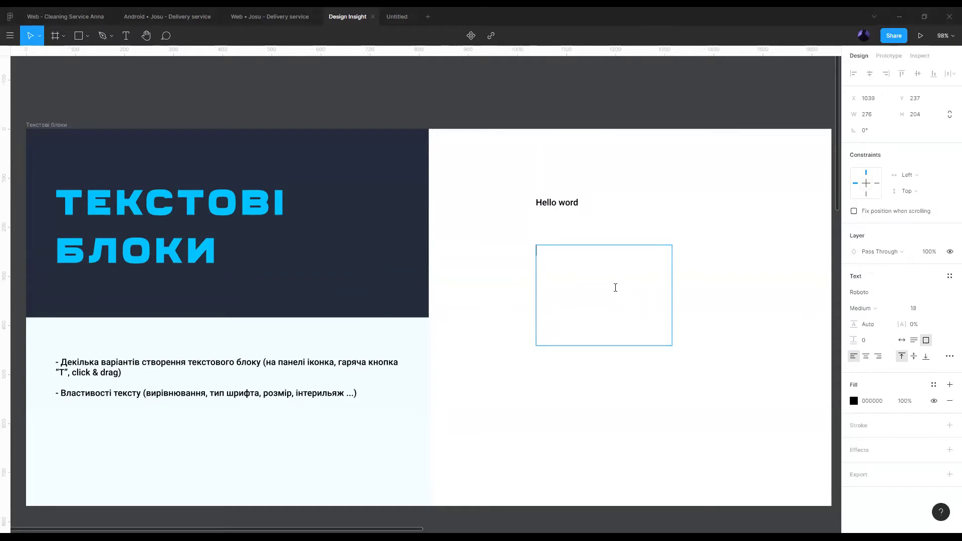
type("Hello word")
key("Escape")
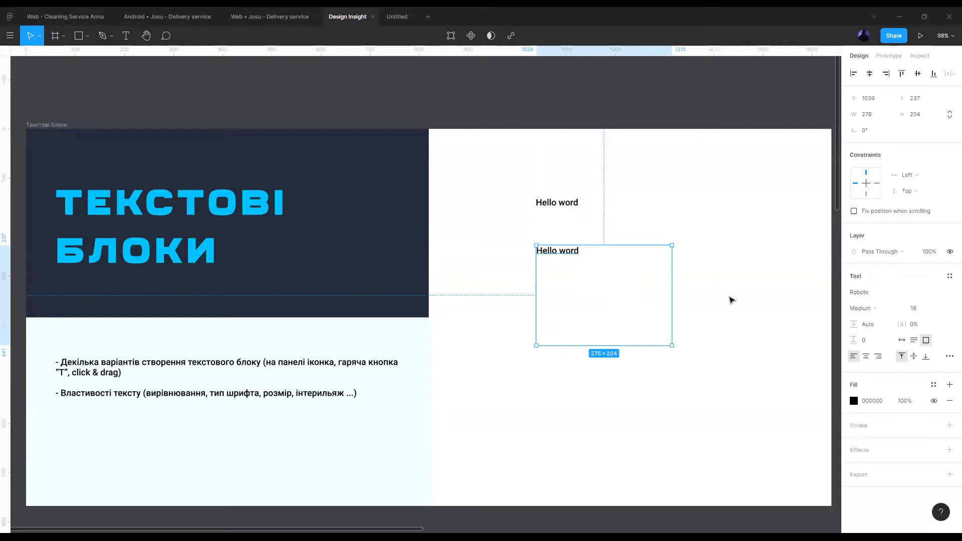
left_click(894, 293)
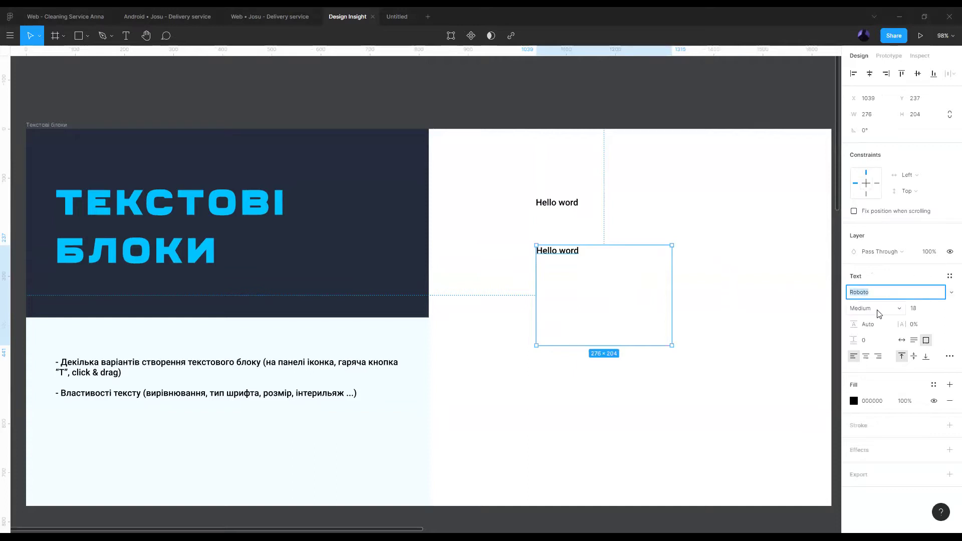
left_click(947, 295)
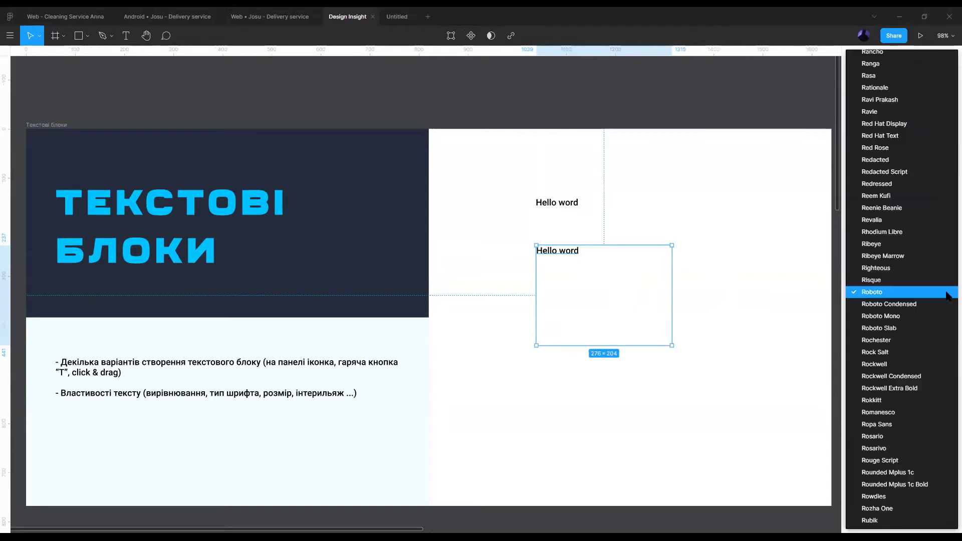
scroll(933, 304, "down", 5)
scroll(934, 304, "down", 5)
scroll(933, 304, "up", 10)
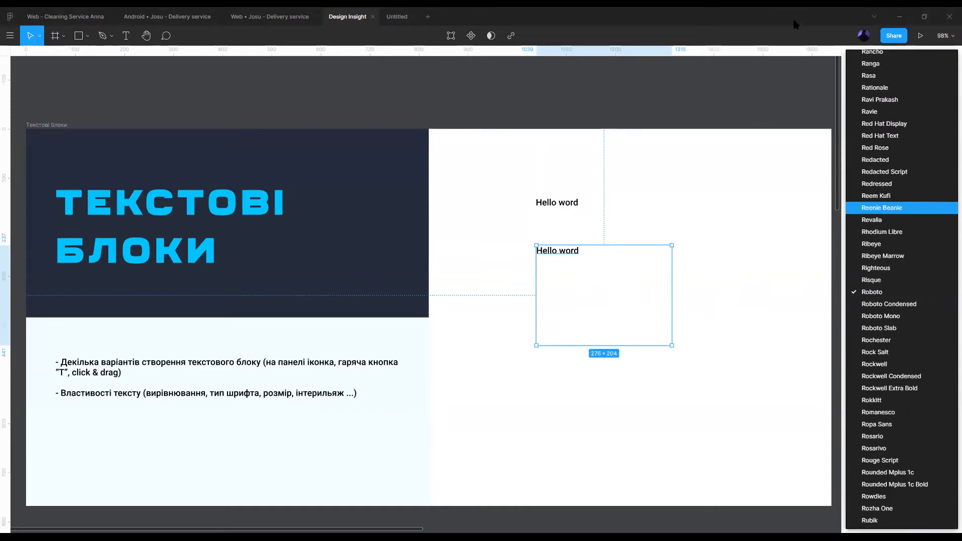
left_click(869, 290)
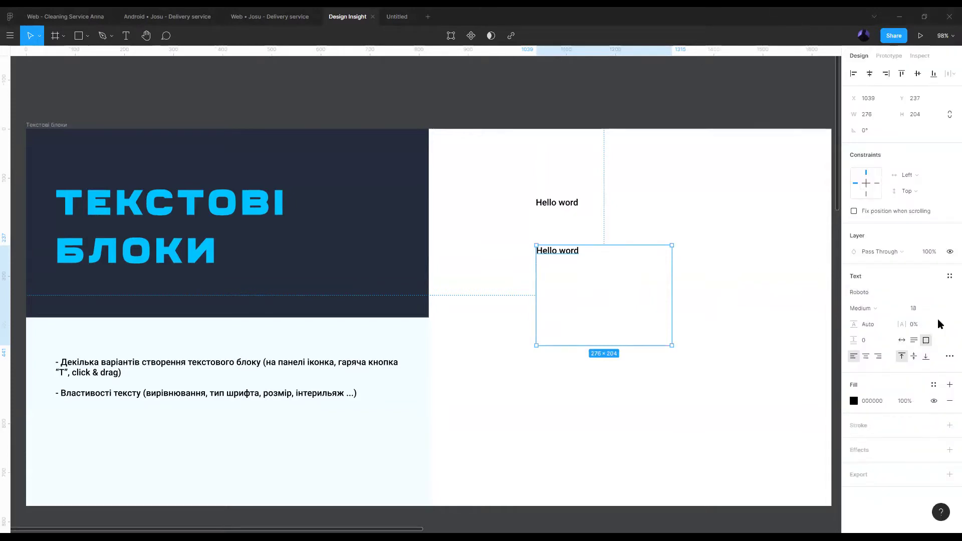
left_click(891, 311)
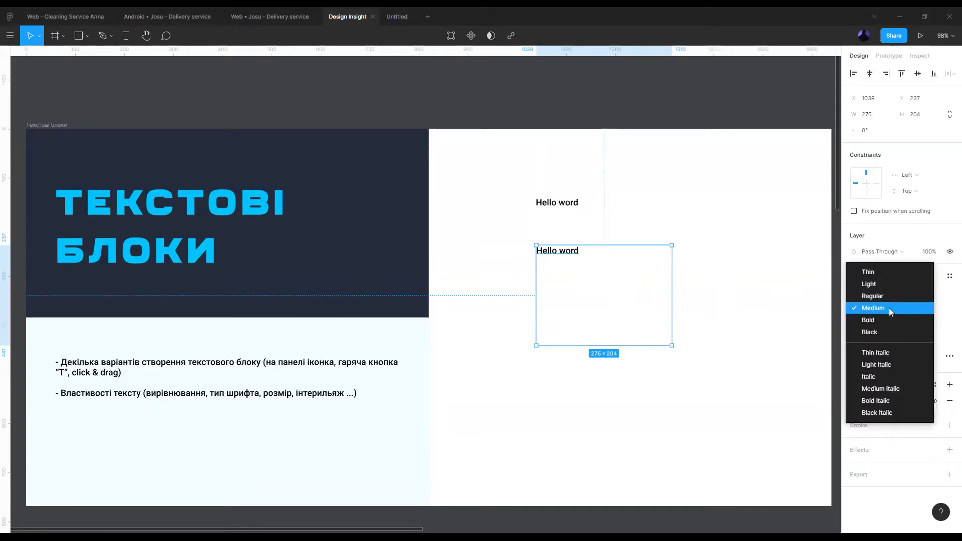
left_click(889, 309)
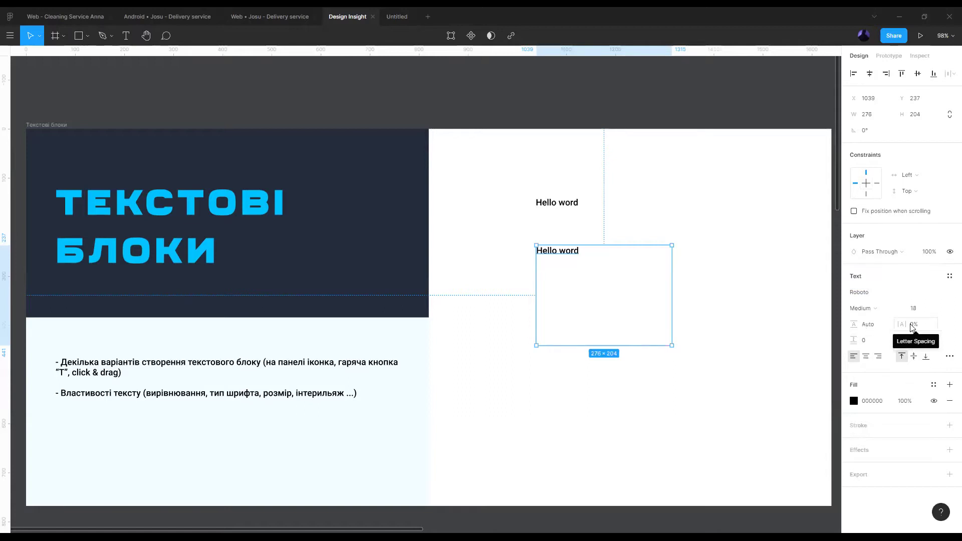
mouse_move(864, 340)
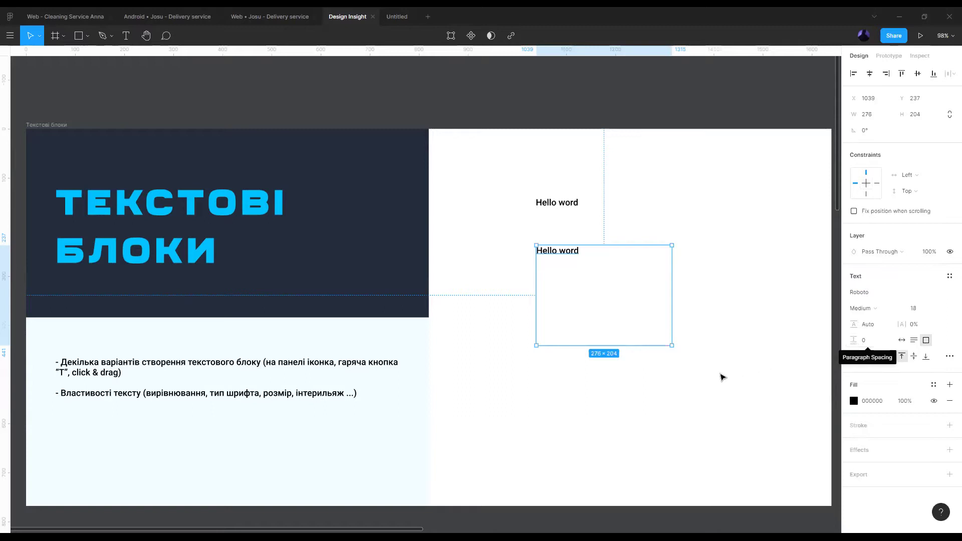
- Set the boxed 'Hello word' text to Auto Width so it fits its text
left_click(701, 361)
left_click(578, 258)
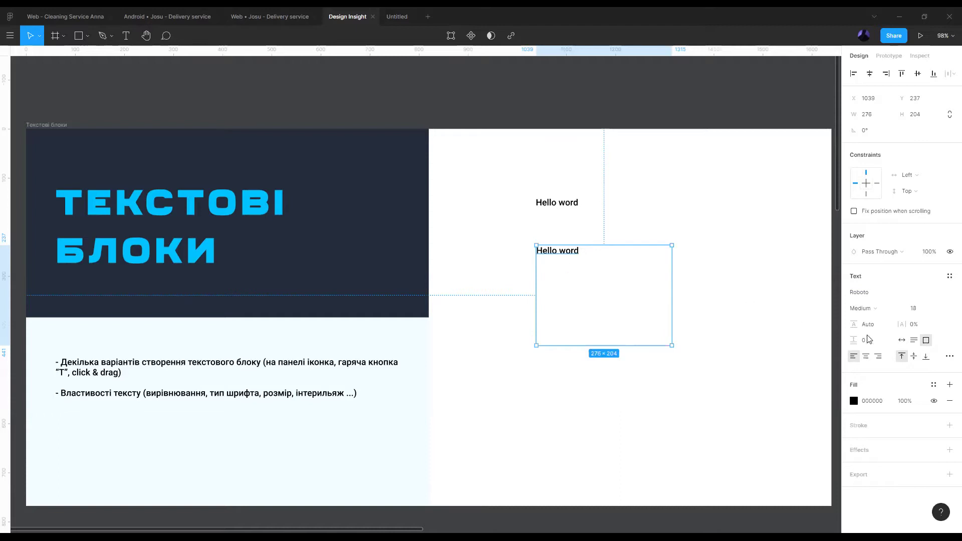
left_click(901, 341)
left_click(670, 320)
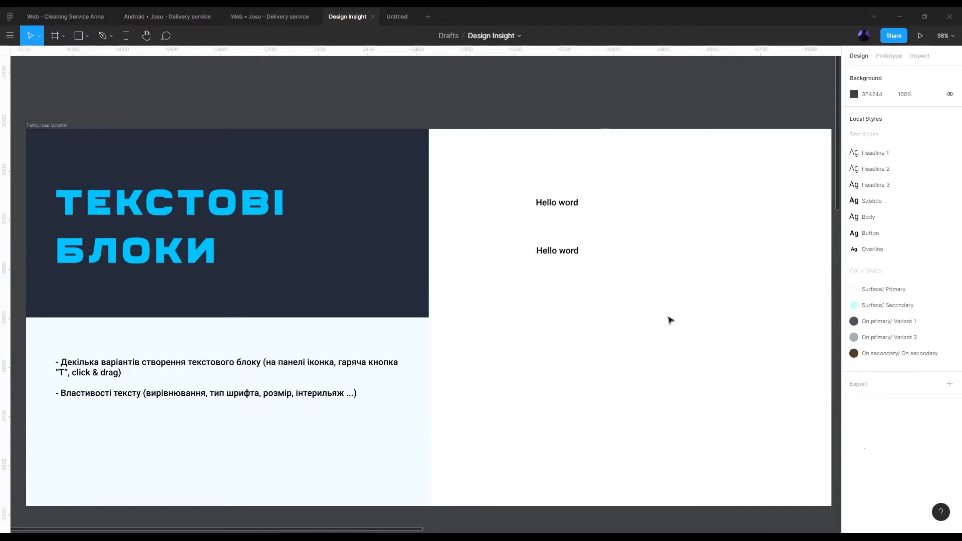
double_click(555, 249)
key("ctrl+c")
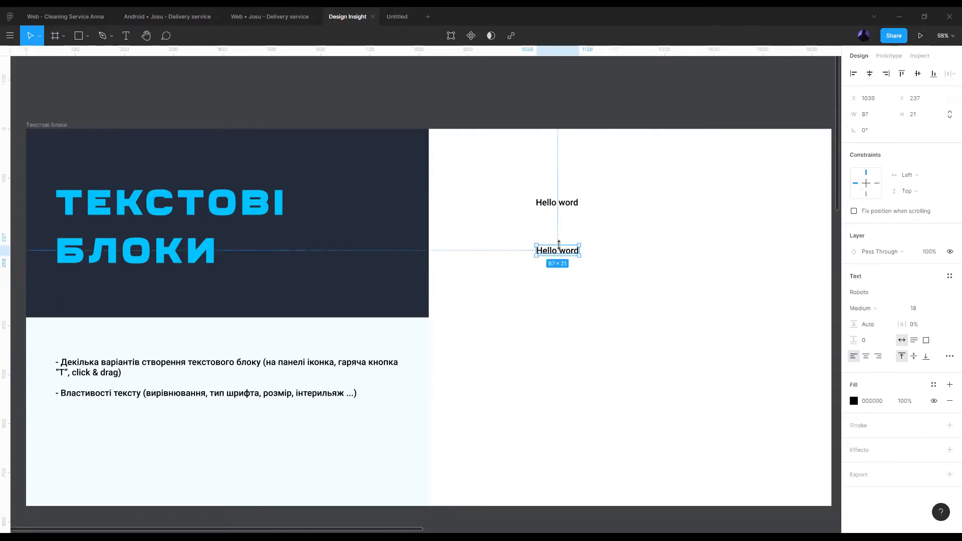
- Paste extra 'Hello word' copies into the second text, then switch it to Auto Height
key("Escape")
key("ctrl+v")
key("ctrl+v")
key("ctrl+v")
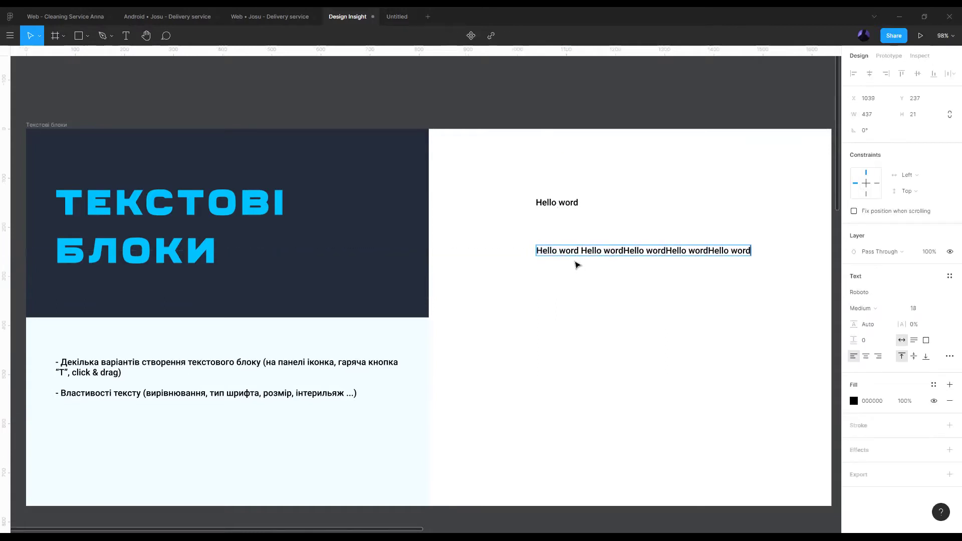
key("ctrl+v")
key("ctrl+v")
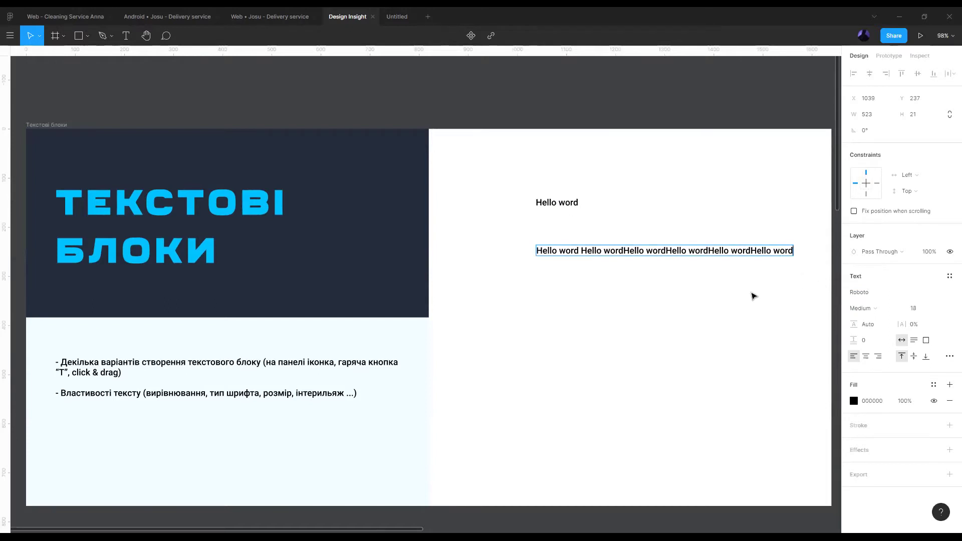
key("Escape")
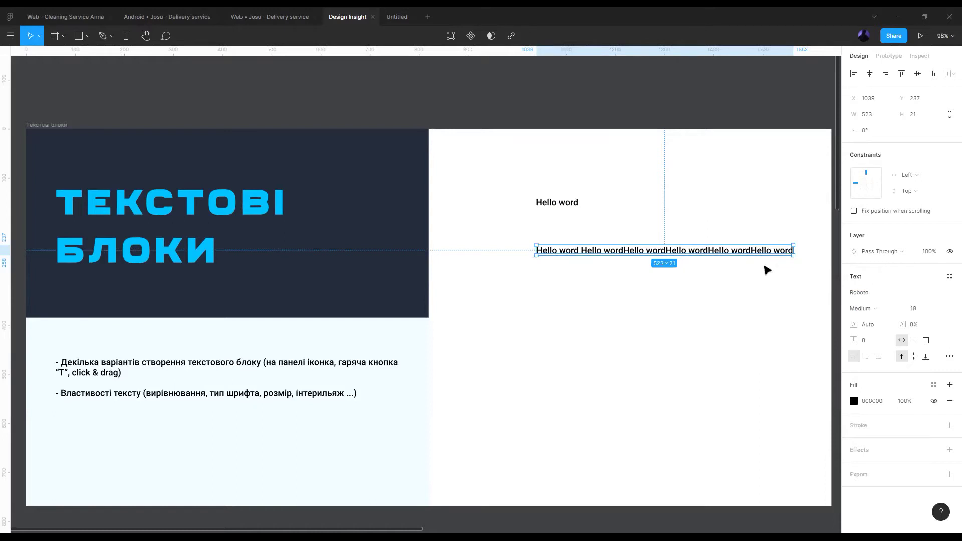
left_click(913, 340)
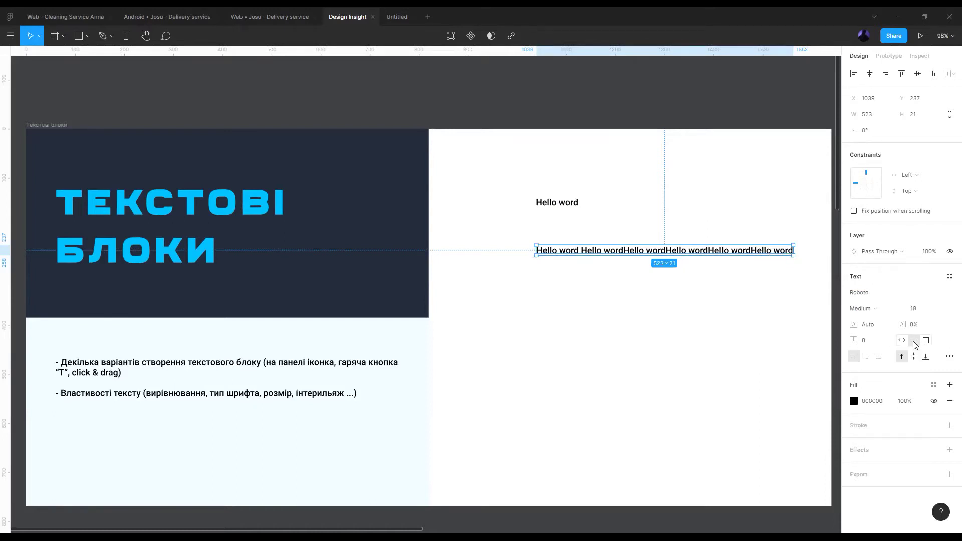
- Narrow the auto-height box so the repeated Hello word text wraps onto two lines
left_click_drag(793, 251, 699, 250)
key("Escape")
double_click(644, 261)
key("ctrl+v")
key("ctrl+v")
key("ctrl+v")
key("ctrl+v")
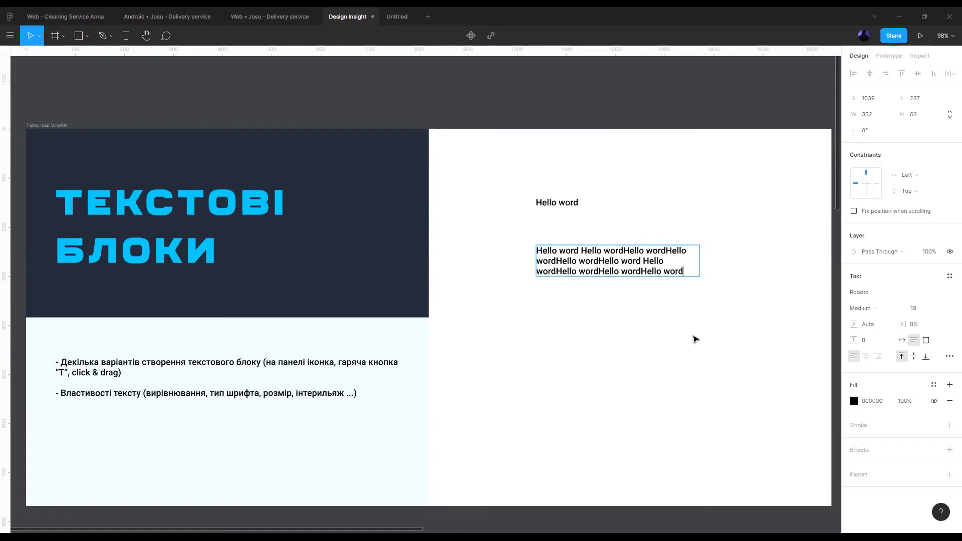
key("ctrl+v")
key("ctrl+v")
key("ctrl+v")
key("ctrl+v")
key("ctrl+v")
key("ctrl+v")
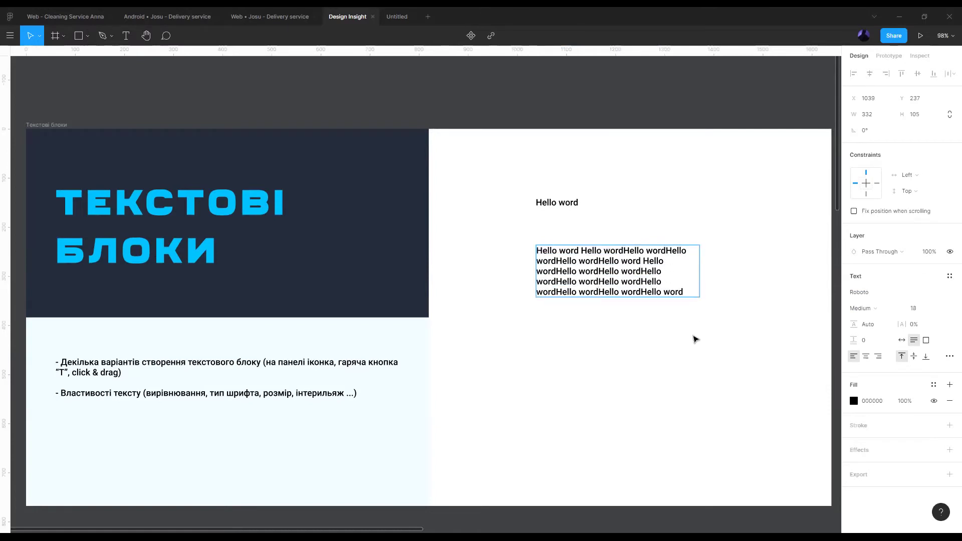
key("ctrl+a")
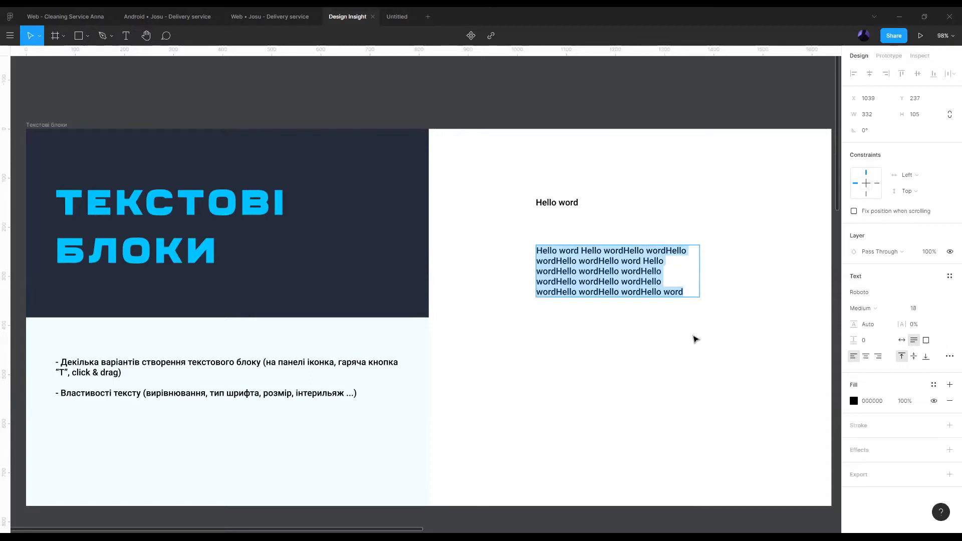
key("ctrl+z")
key("ctrl+z")
key("ctrl+z")
key("ctrl+z")
key("ctrl+z")
key("ctrl+z")
key("ctrl+z")
key("ctrl+z")
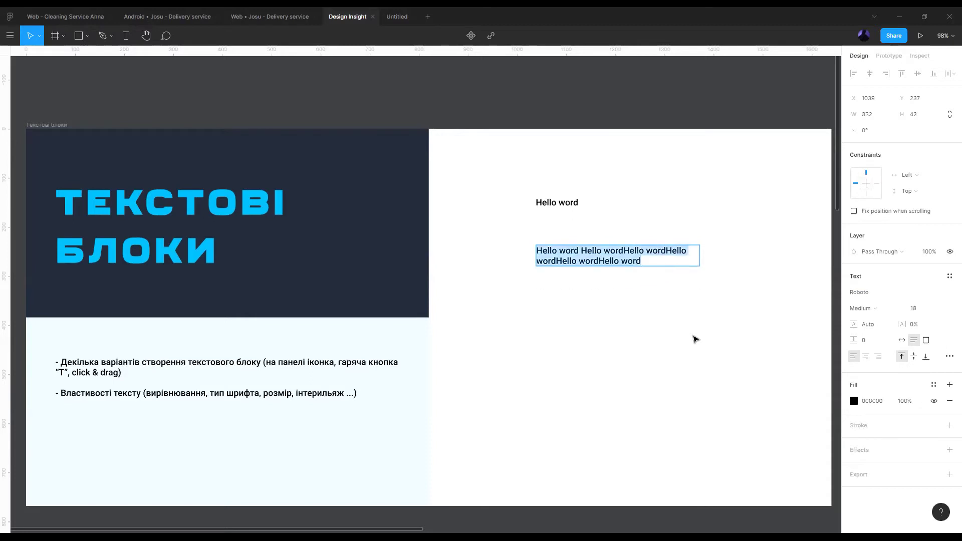
left_click(696, 339)
left_click(647, 259)
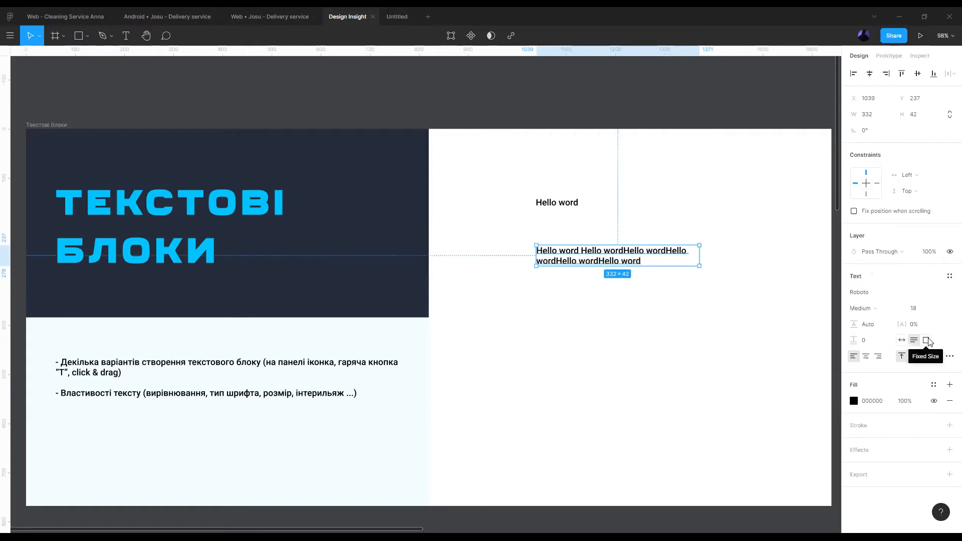
- Append eight more 'Hello word' copies to the paragraph, then undo the addition
key("Escape")
double_click(642, 263)
left_click(642, 263)
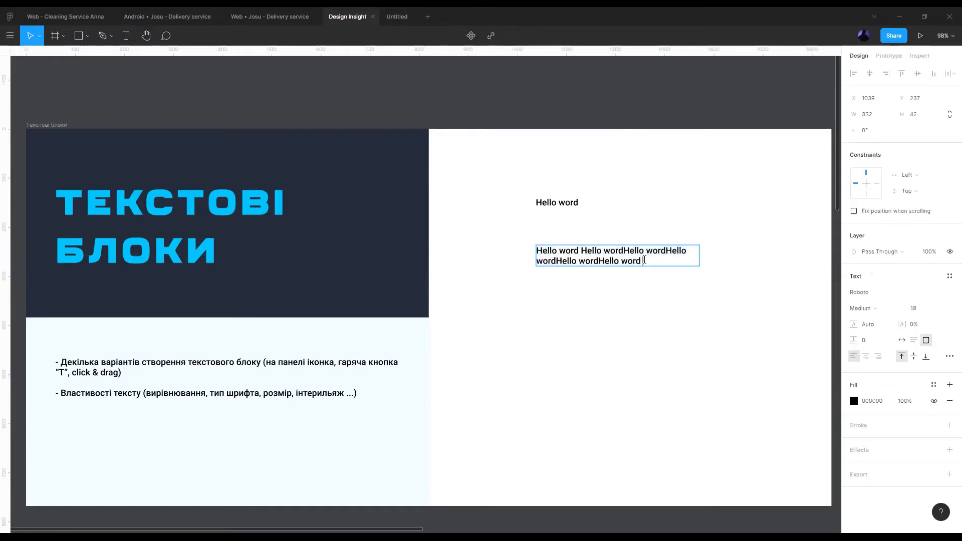
type("Hello wordHello wordHello wordHello wordHello wordHello wordHello wordHello word")
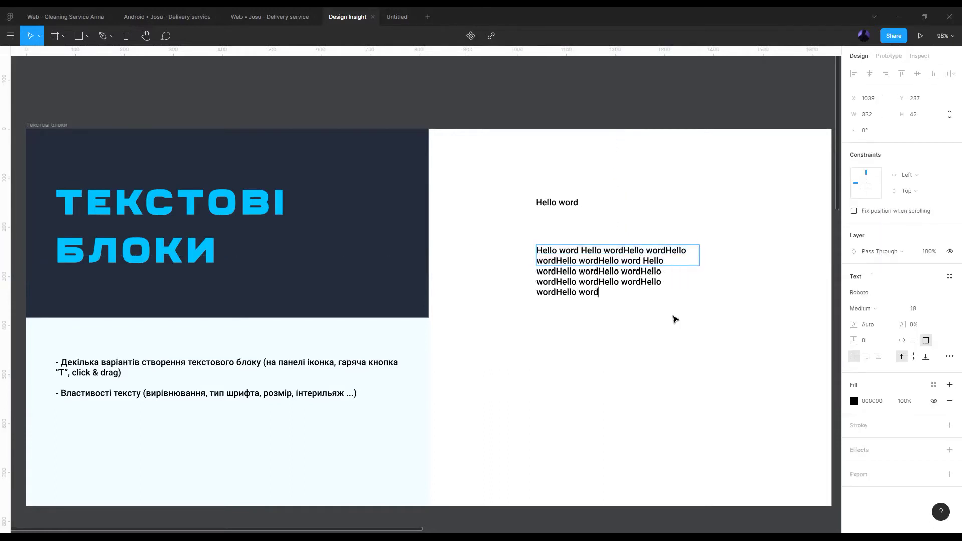
key("Escape")
key("ctrl+z")
key("ctrl+z")
key("ctrl+z")
key("ctrl+z")
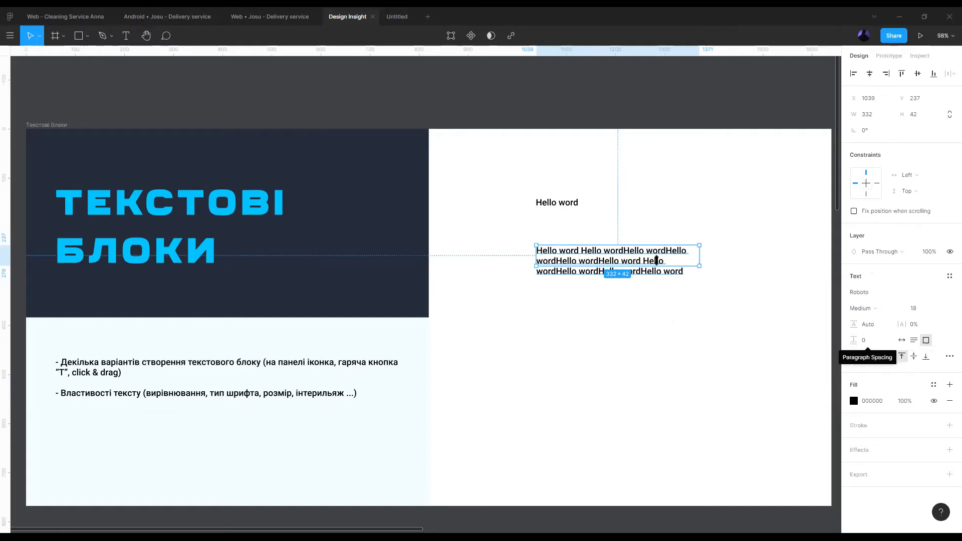
- Make the text box about 147 high, align the paragraph bottom then top, and preview Type Details
left_click_drag(649, 266, 654, 317)
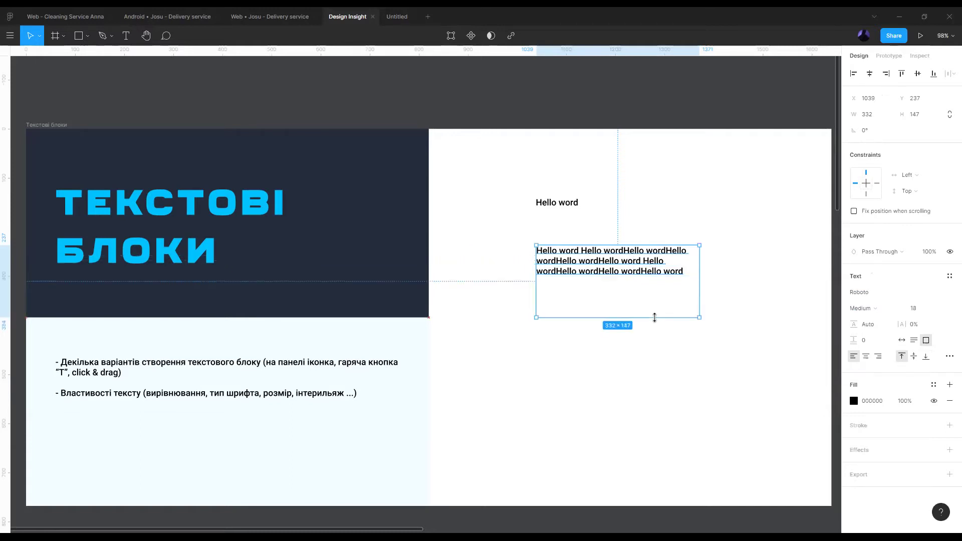
left_click(913, 356)
left_click(901, 356)
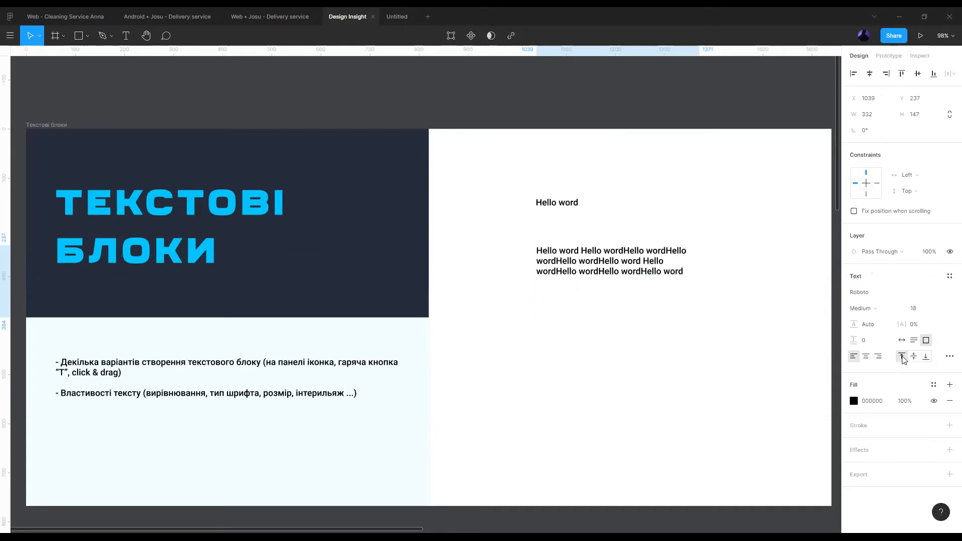
left_click(947, 358)
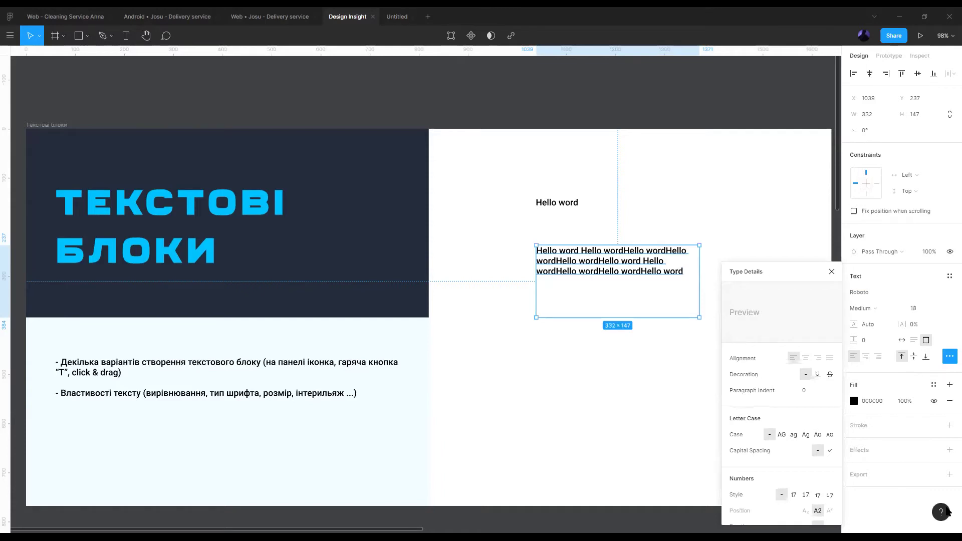
left_click(831, 272)
left_click(629, 403)
- Pan right to the Текстові стилі slide and recentre it in view
scroll(551, 385, "right", 10)
scroll(475, 386, "right", 8)
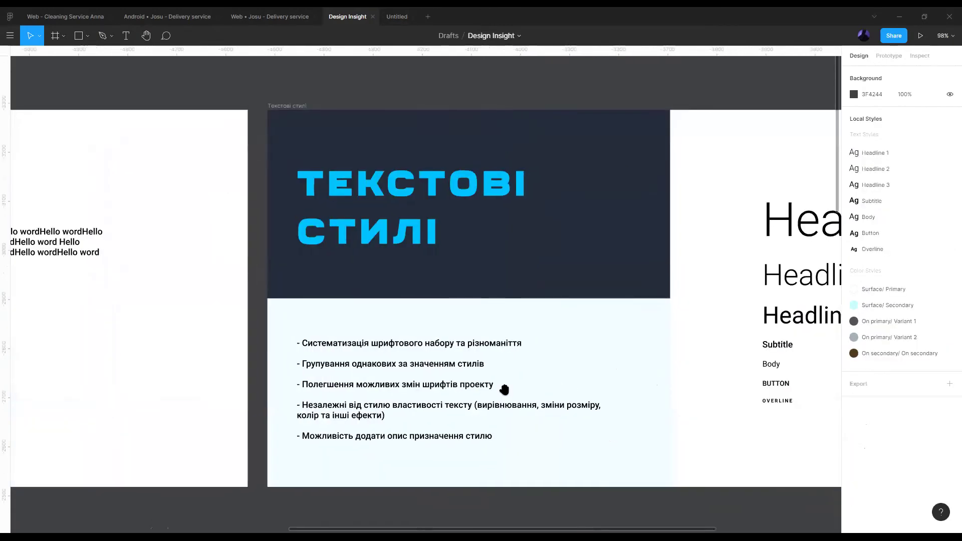
scroll(505, 388, "right", 6)
scroll(508, 391, "right", 3)
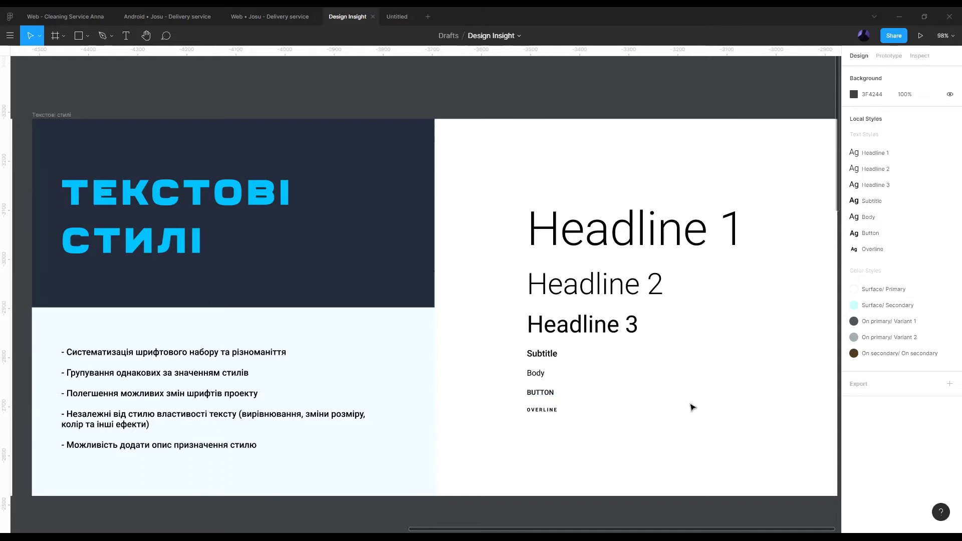
left_click(651, 232)
left_click(719, 401)
left_click_drag(782, 415, 710, 405)
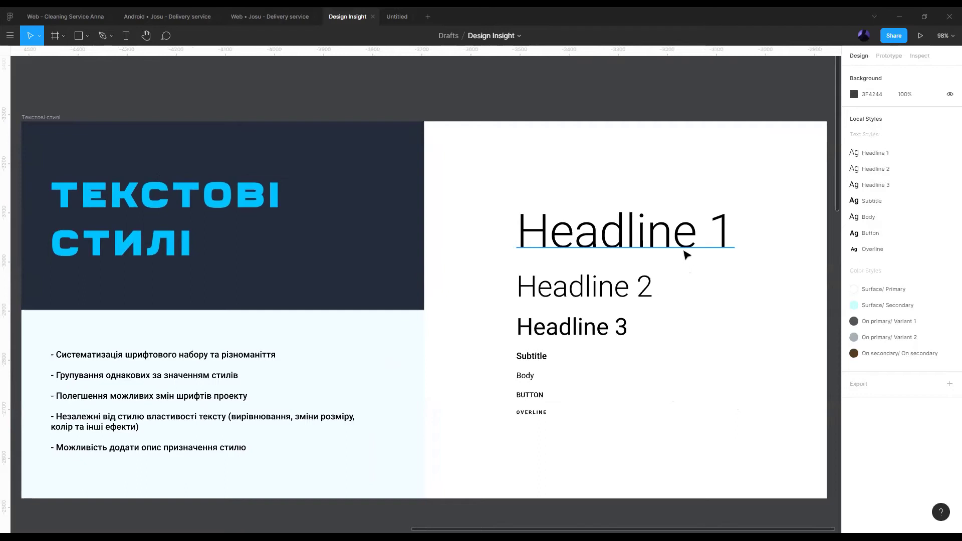
left_click(685, 253)
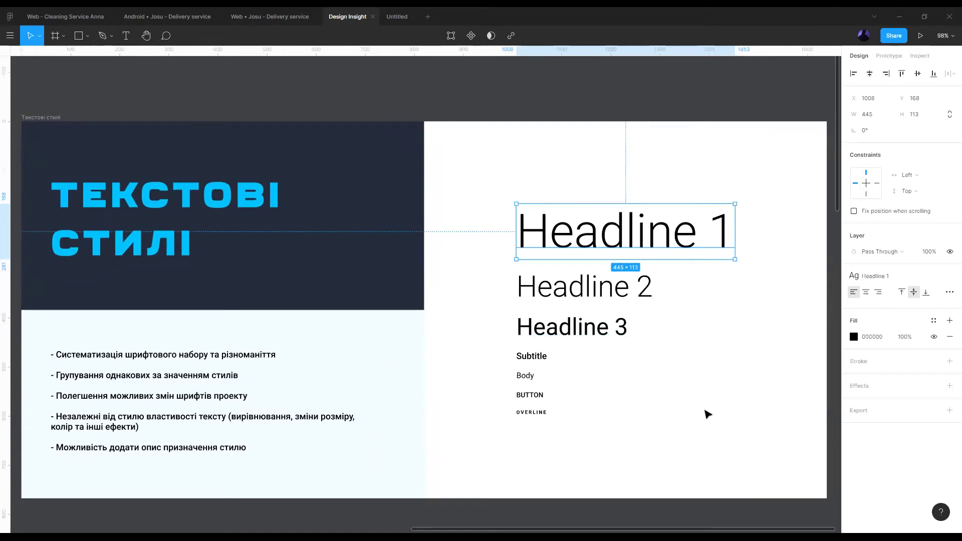
left_click(741, 454)
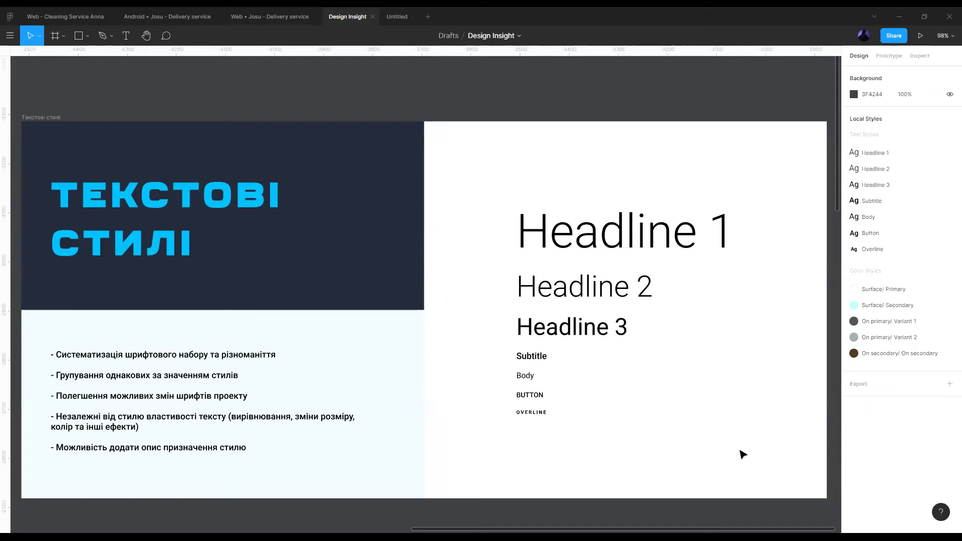
left_click(685, 252)
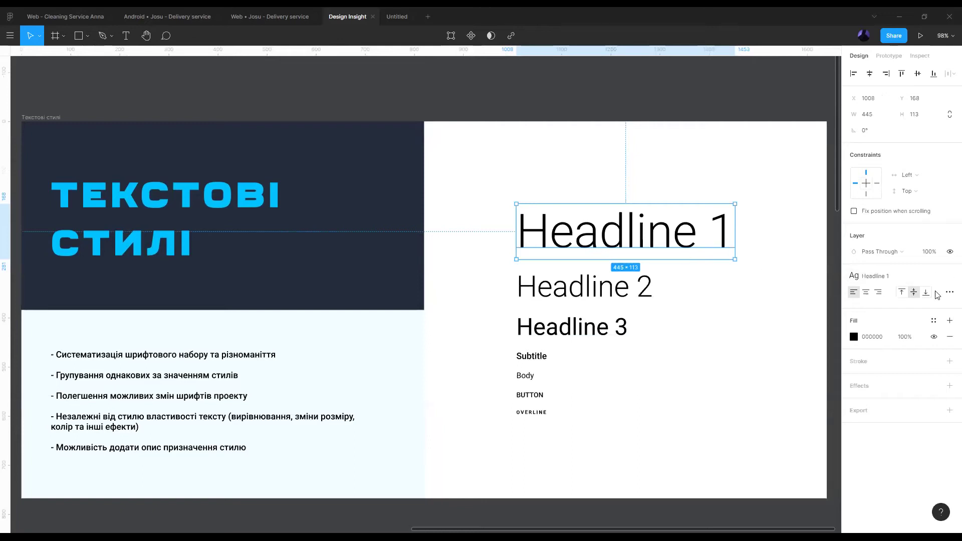
left_click(948, 292)
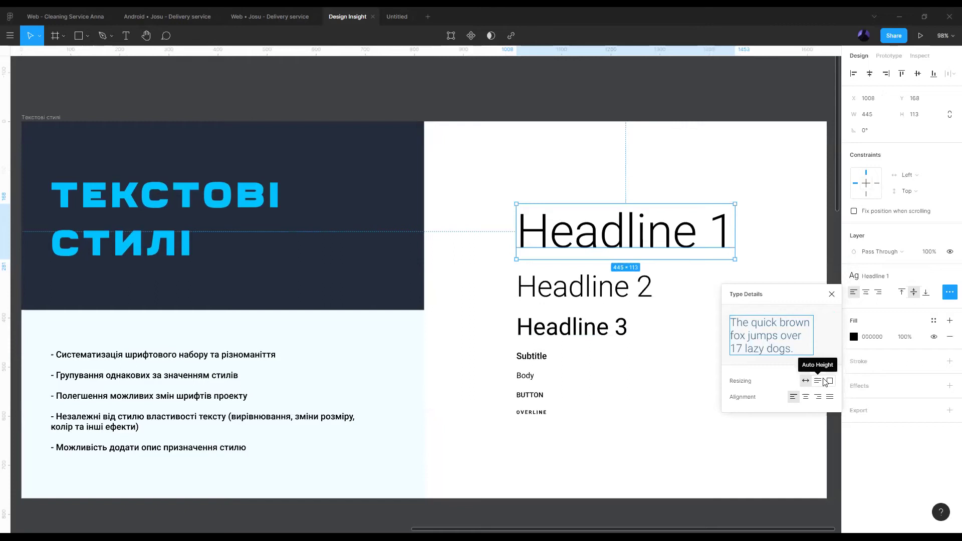
left_click(832, 294)
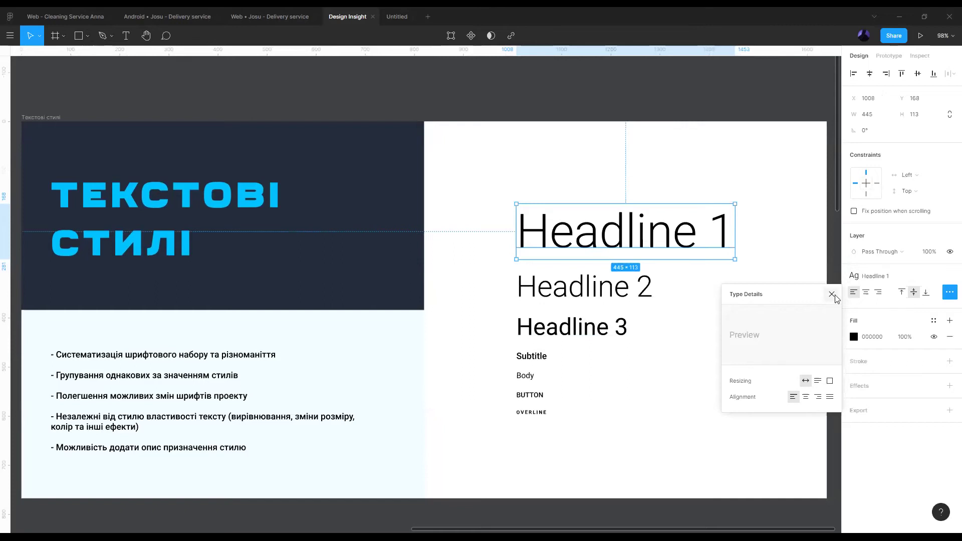
left_click(776, 343)
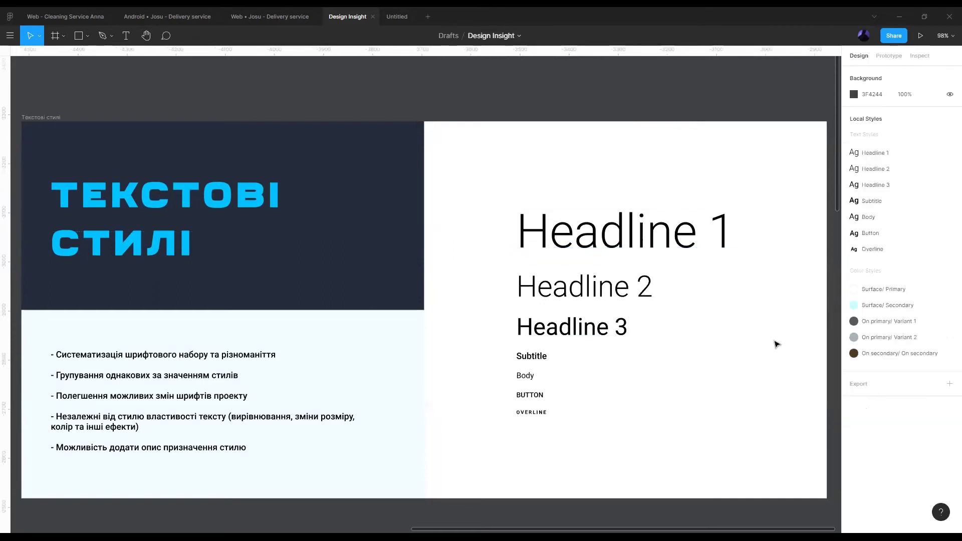
left_click(712, 252)
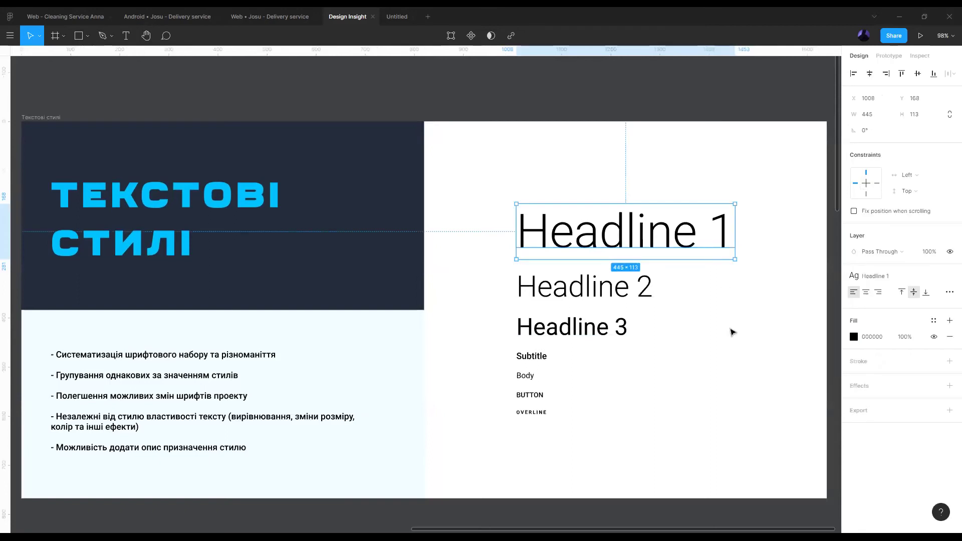
left_click(732, 332)
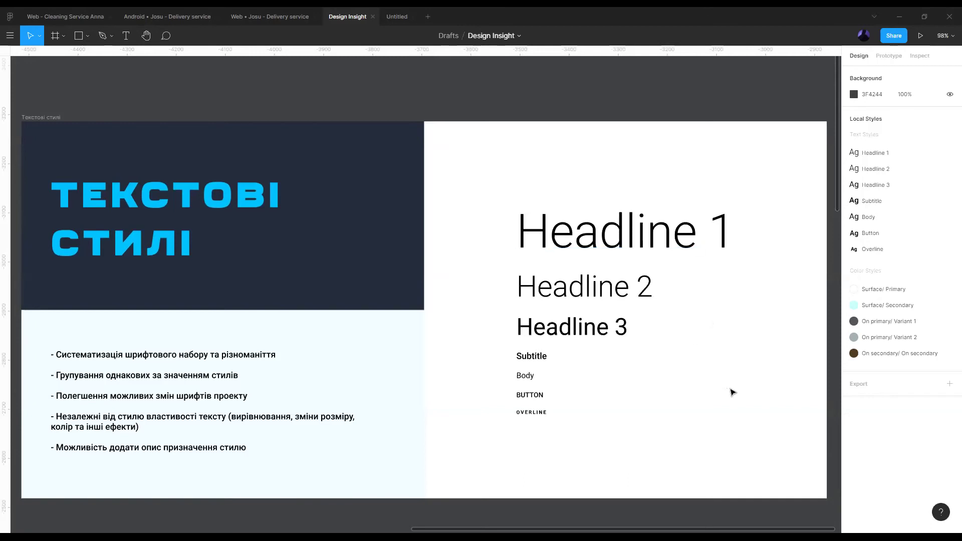
- Place a grey square below OVERLINE, then delete it
left_click_drag(732, 390, 695, 378)
left_click(594, 244)
left_click(645, 432)
key("r")
left_click(511, 457)
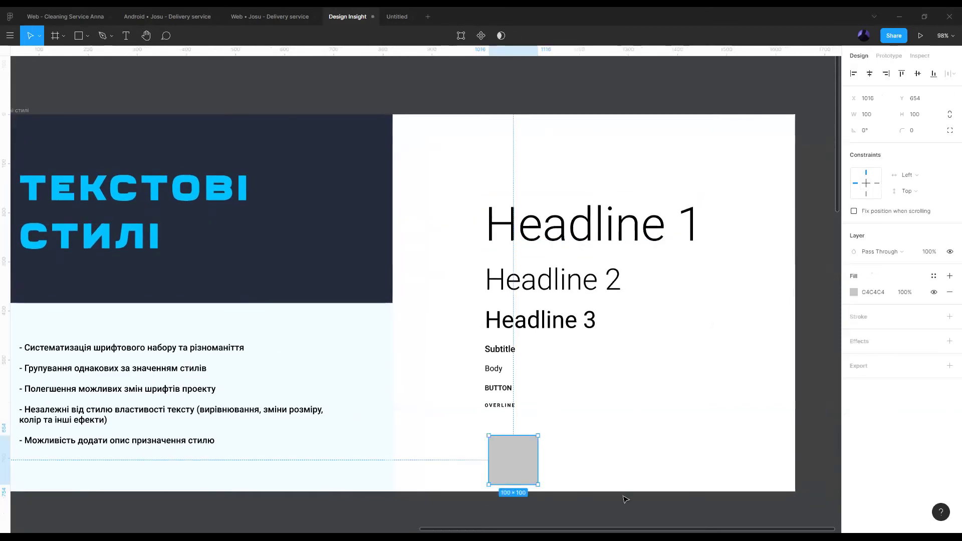
left_click(625, 498)
left_click(531, 459)
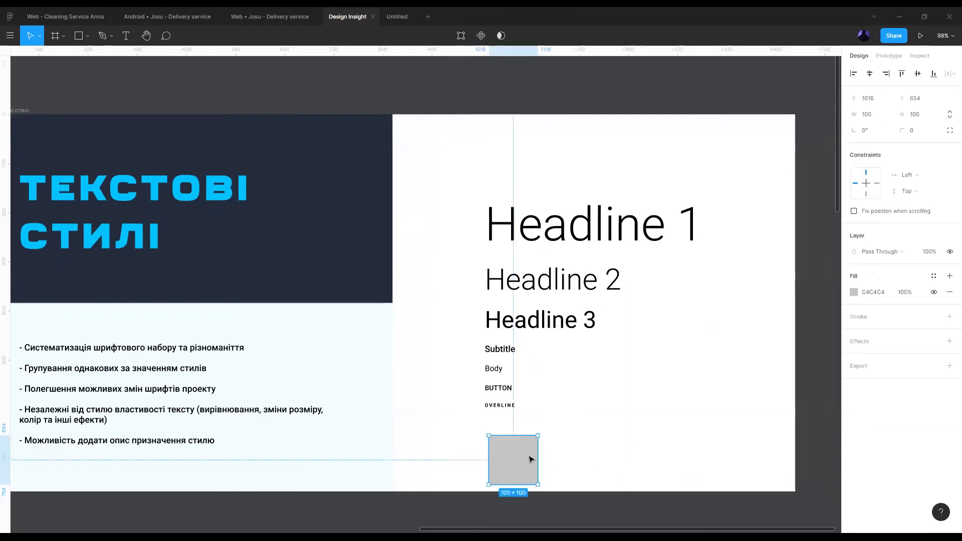
key("Delete")
- Add a 'Regular' text below OVERLINE, align it with the samples, and detach Headline 1 style
key("t")
left_click(518, 452)
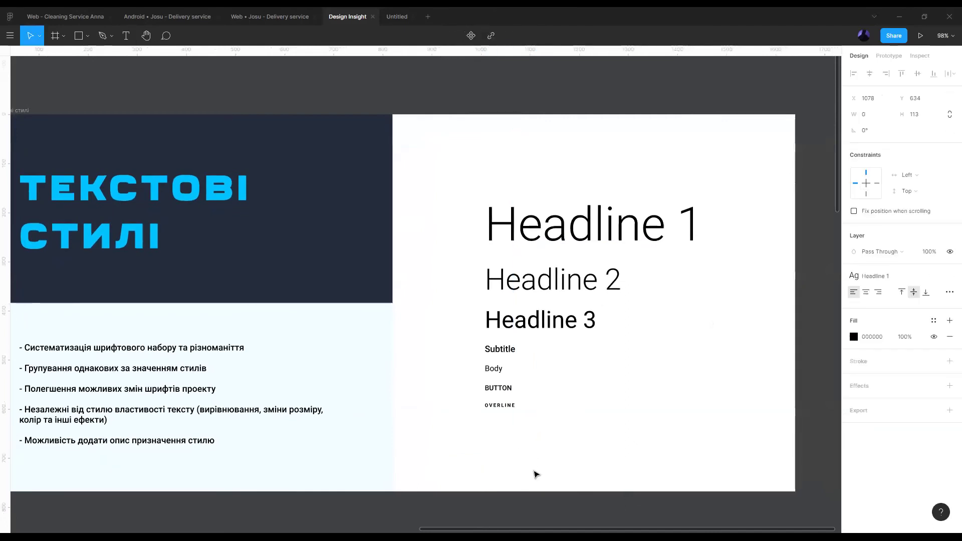
type("Regular")
key("Escape")
left_click_drag(666, 446, 587, 451)
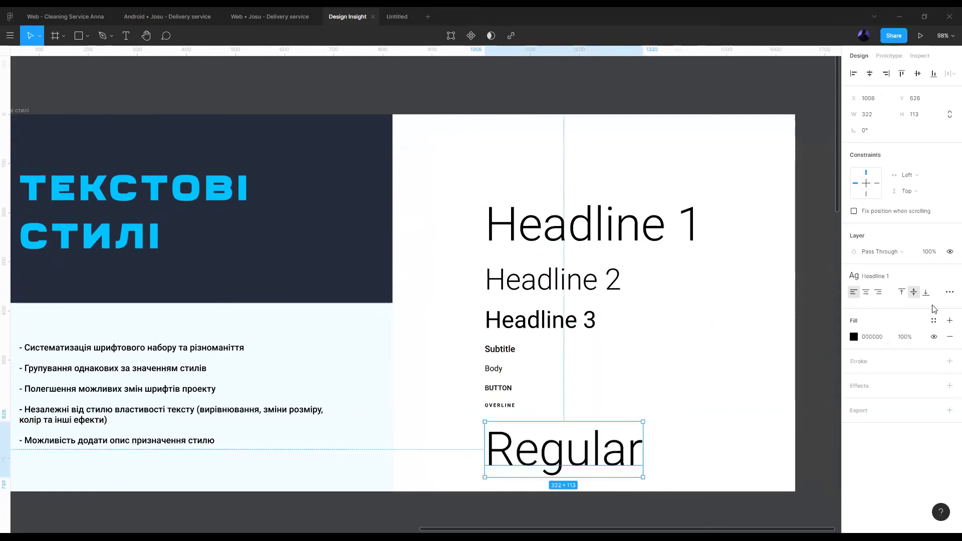
left_click(948, 275)
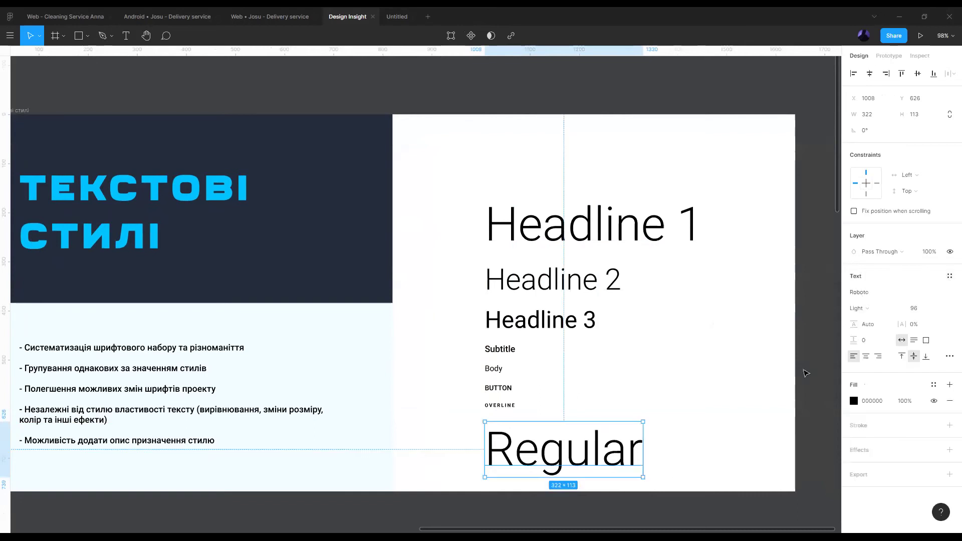
- Create a new text style named 'Demo' from the Regular text's formatting
left_click(948, 276)
left_click(945, 295)
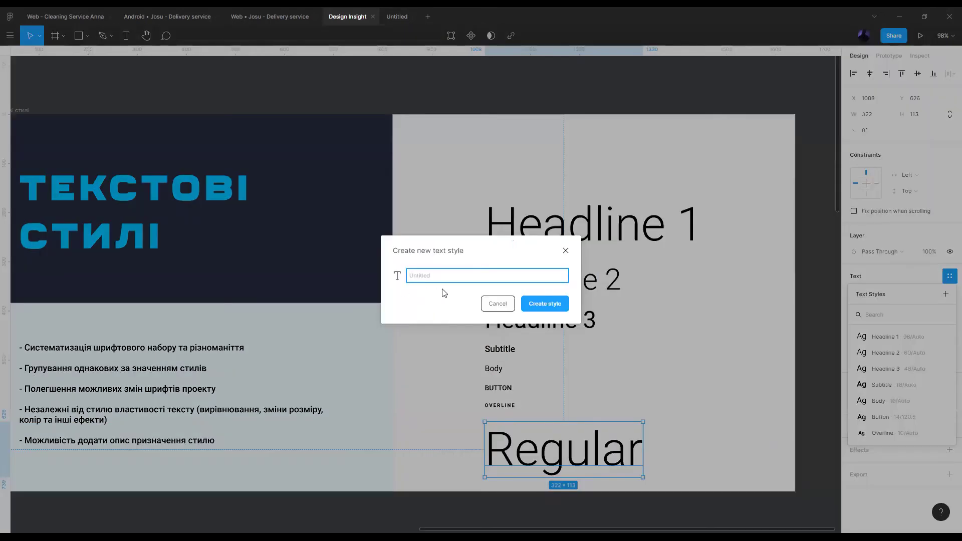
type("Demo")
key("Return")
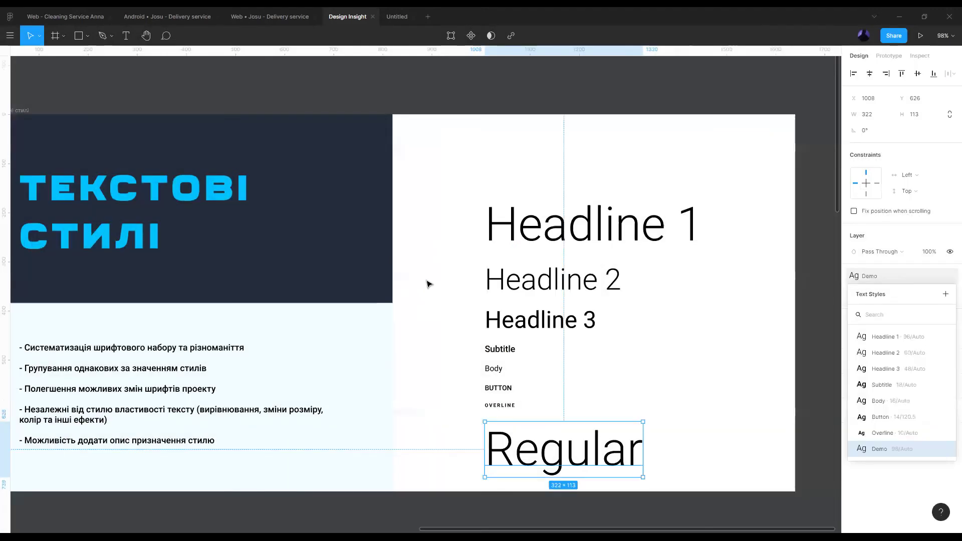
left_click(743, 463)
mouse_move(894, 275)
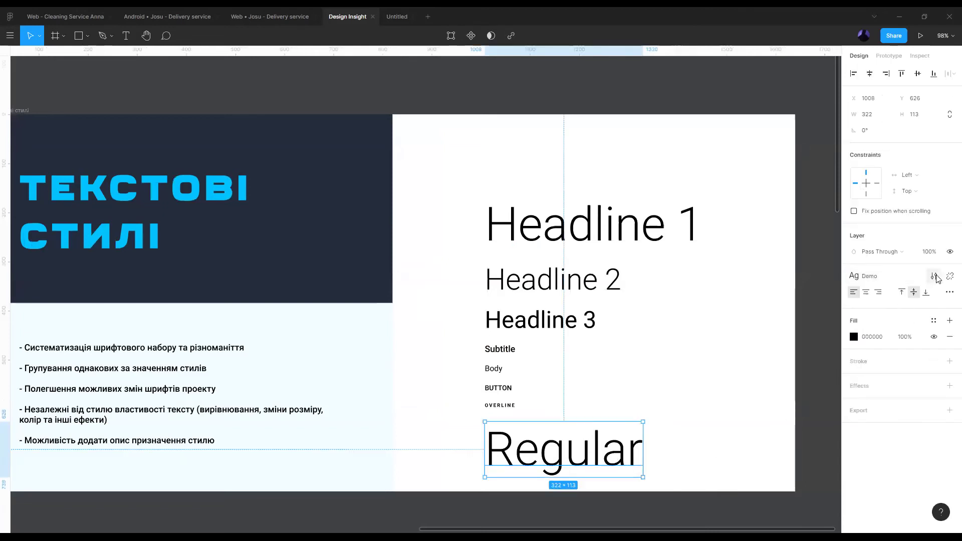
- Give the Demo text style the description 'For Insight'
left_click(934, 277)
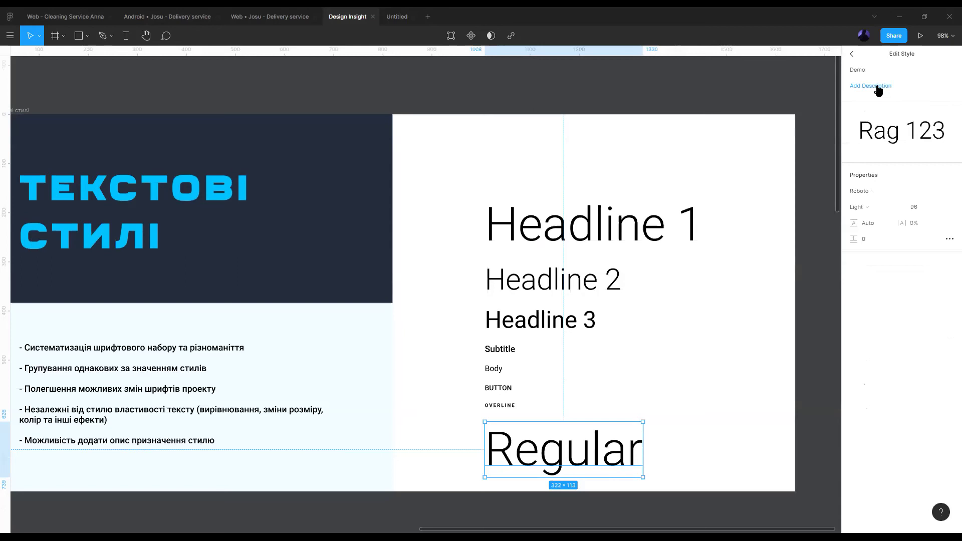
left_click(876, 87)
type("For Insight")
key("Return")
key("BackSpace")
left_click(852, 55)
left_click(830, 329)
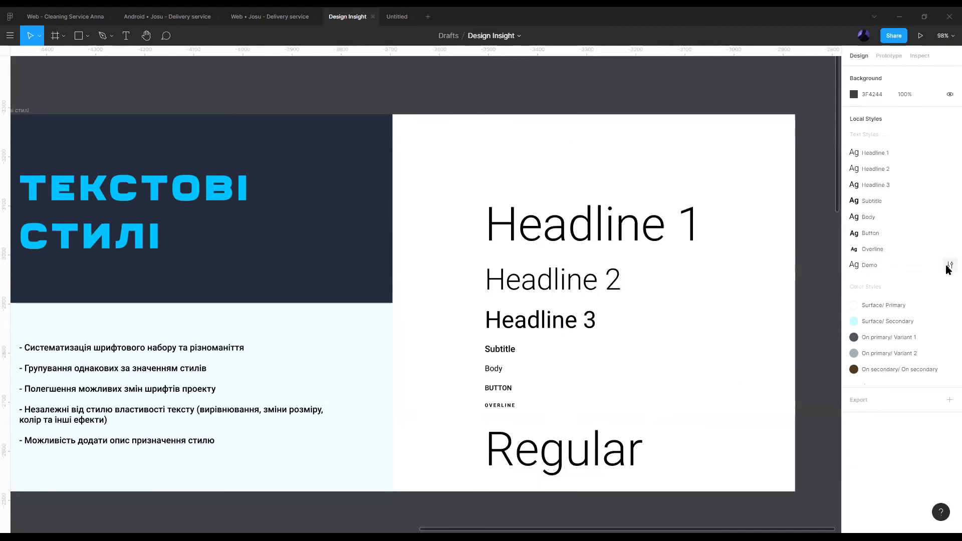
- Delete the 'Regular' sample text from the slide and recentre the view
left_click(949, 265)
left_click(818, 390)
left_click(615, 468)
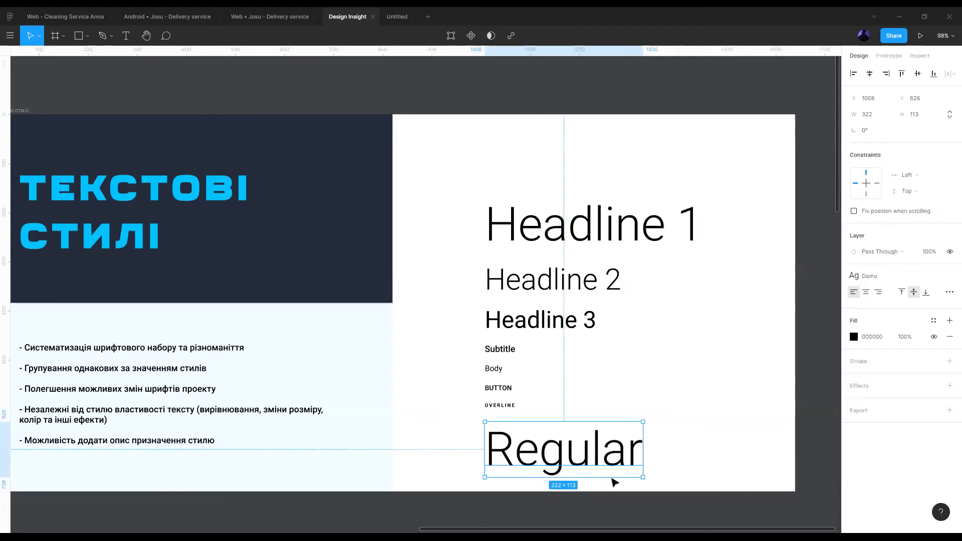
key("Delete")
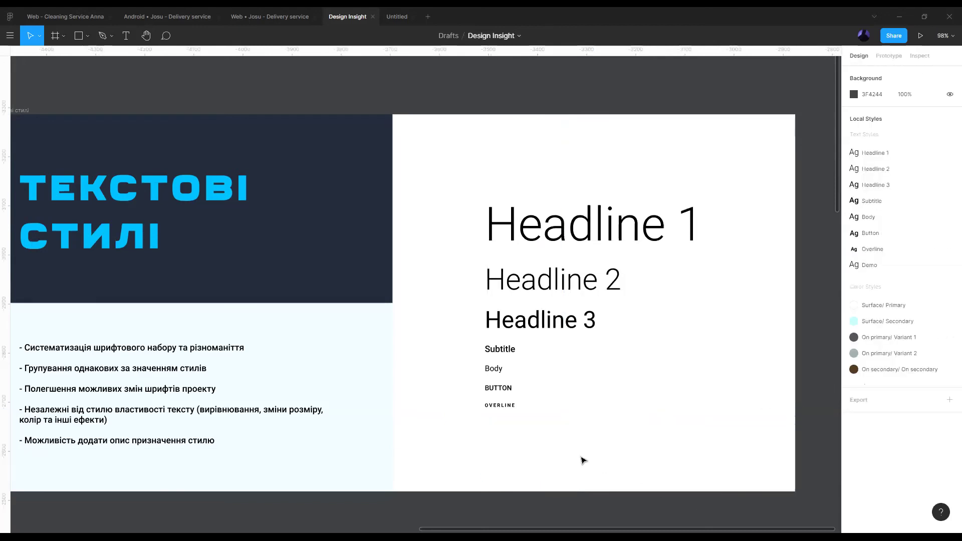
left_click_drag(581, 457, 606, 470)
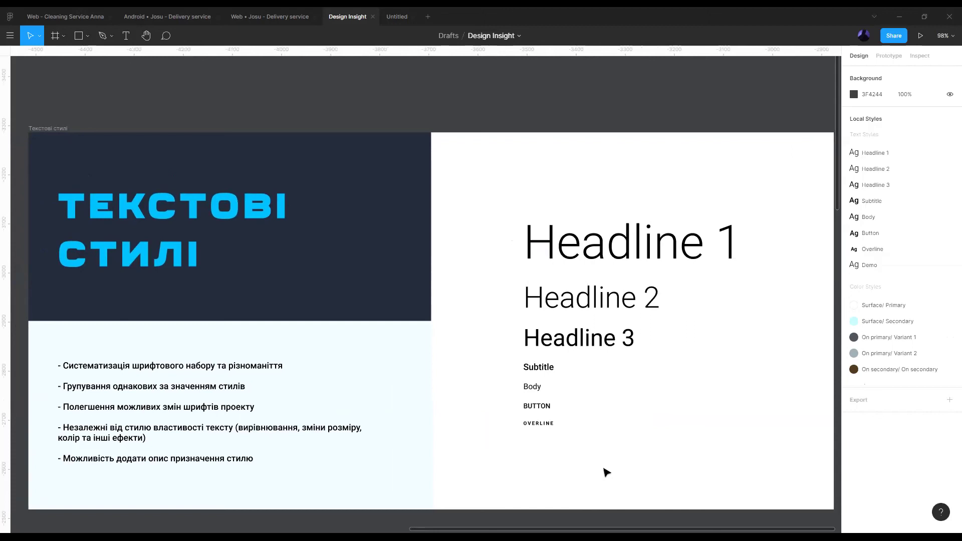
left_click(656, 243)
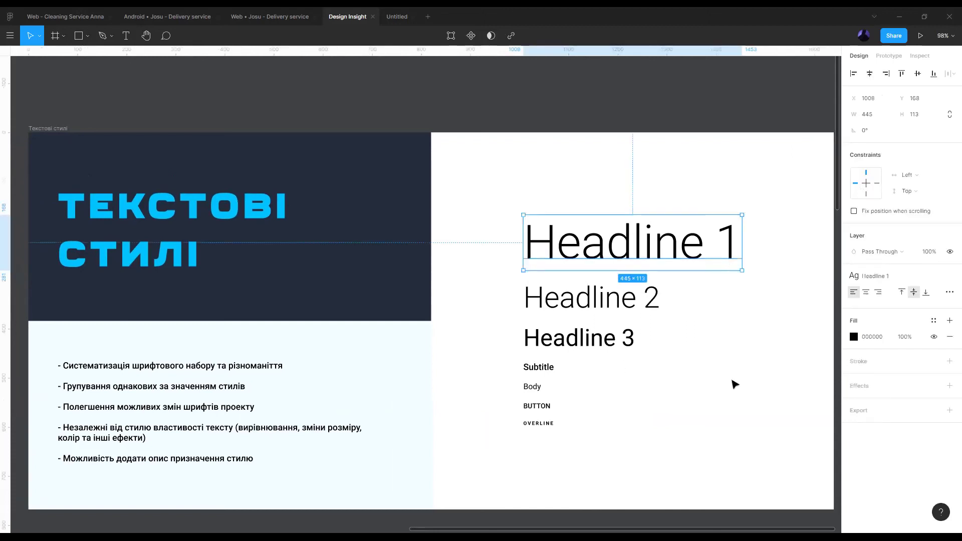
left_click(762, 445)
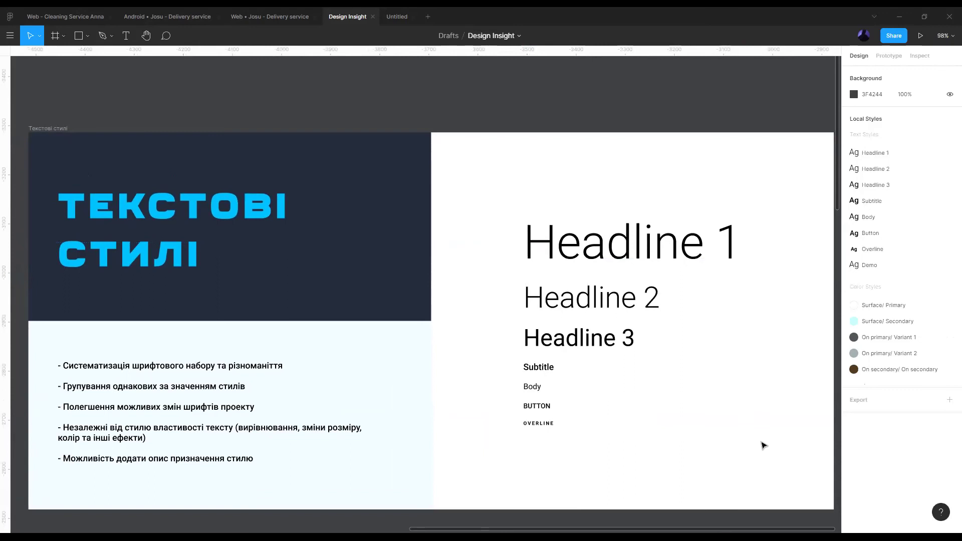